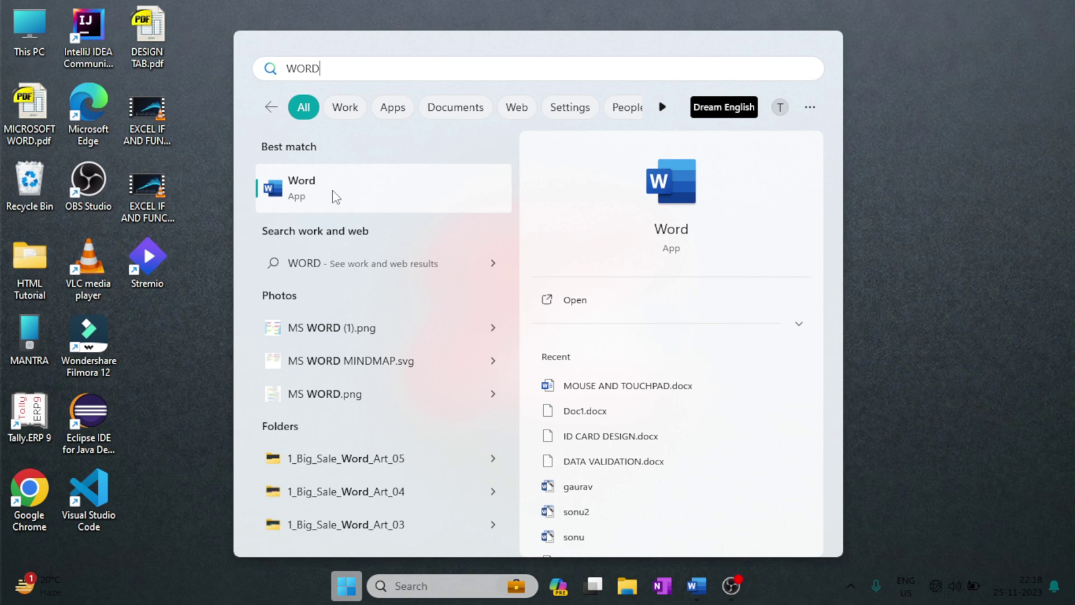
Step: Open Word from the search results, maximize its window and create a blank document
click(335, 195)
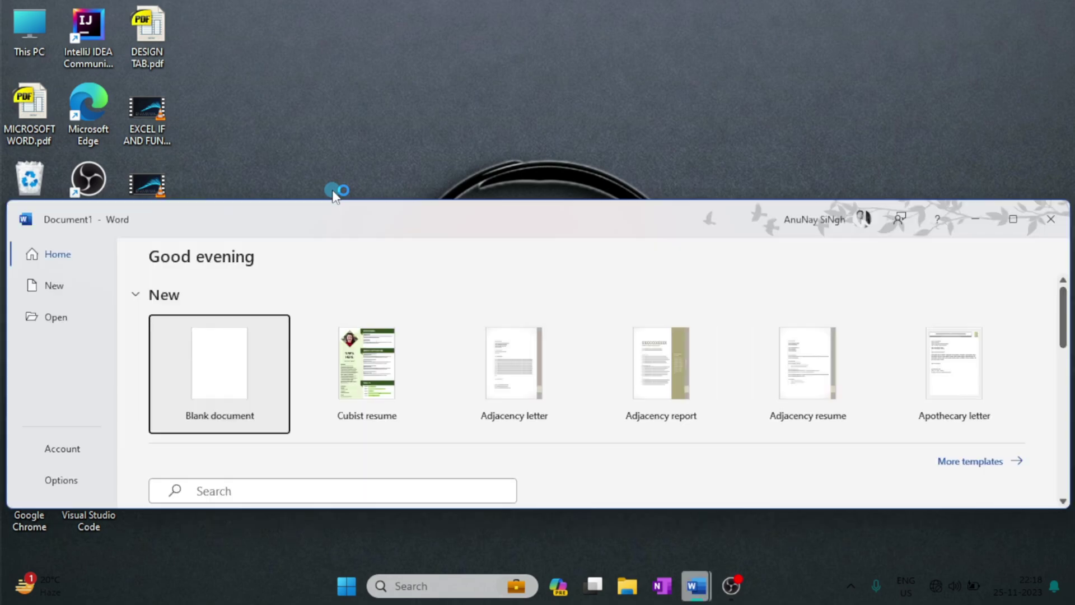
click(1014, 219)
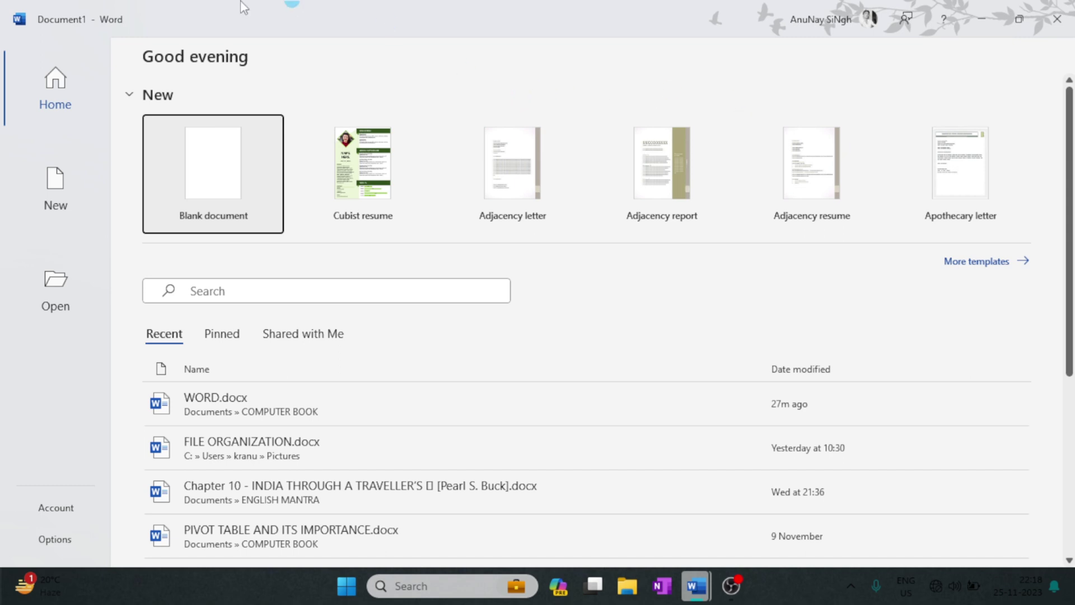
click(210, 166)
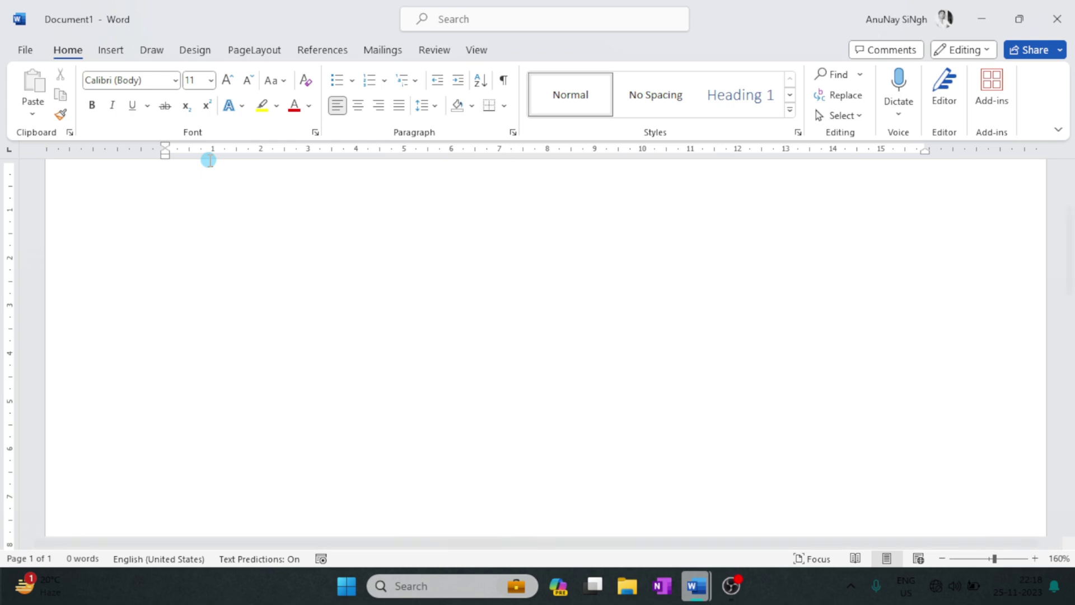
Step: Switch to the WORD.docx notes and review the answer on how to save a file of MS Word
key(alt+Tab)
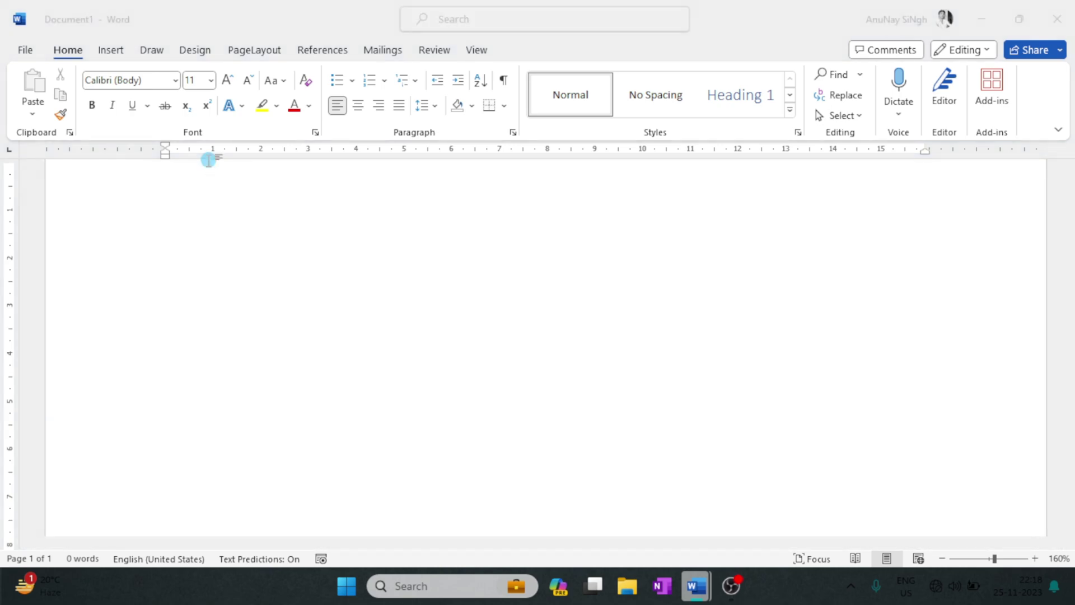
scroll(435, 345, down, 6)
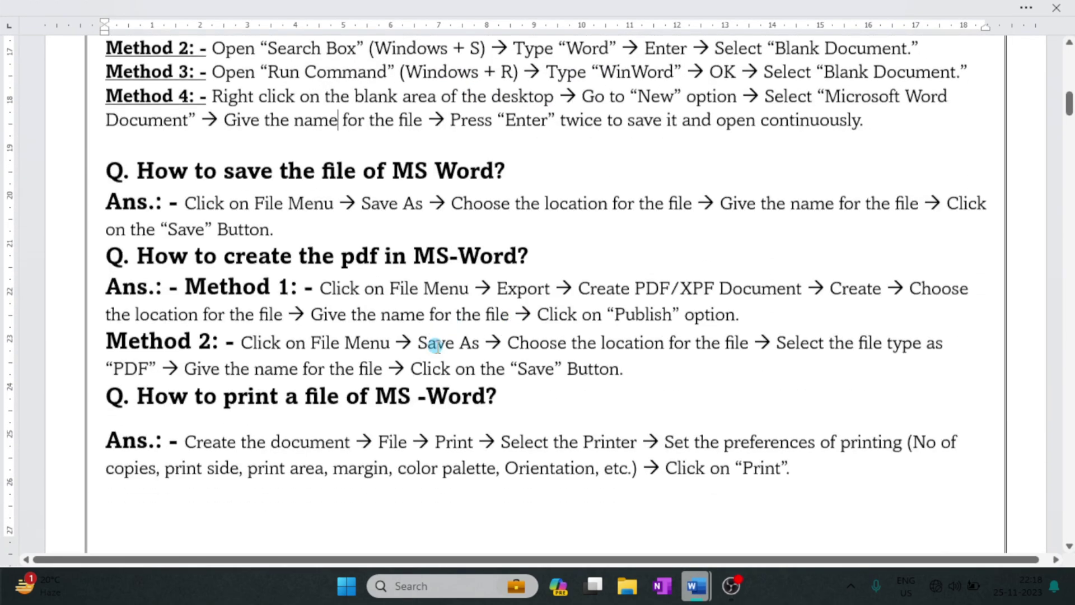
scroll(436, 345, down, 2)
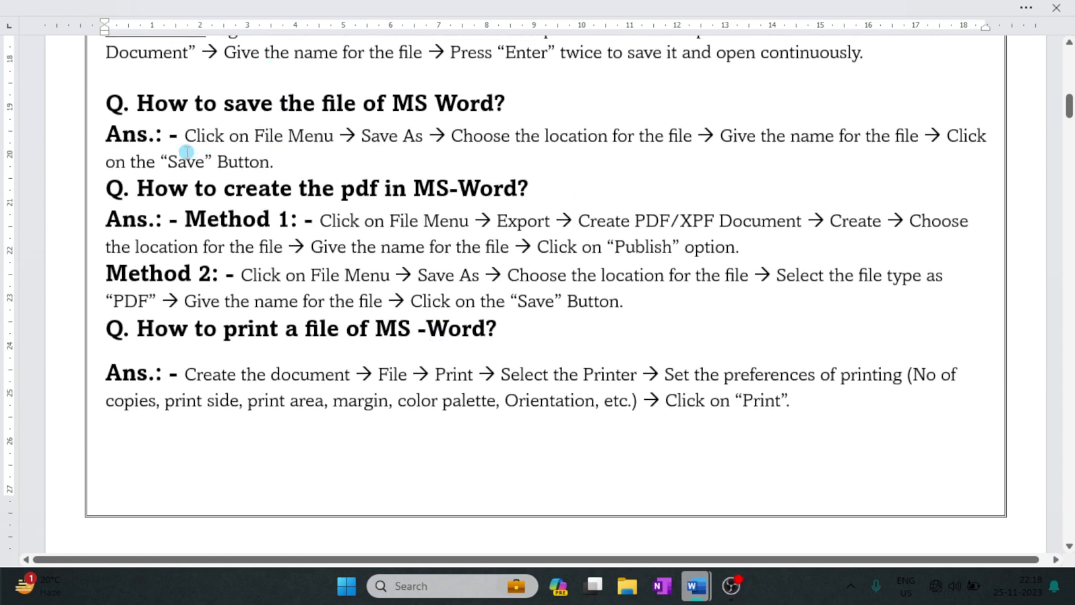
drag(185, 139, 858, 146)
click(846, 154)
Step: Return to the blank document and save it on the Desktop as a Word document named MS WORD GETTING STARTED
key(ctrl+n)
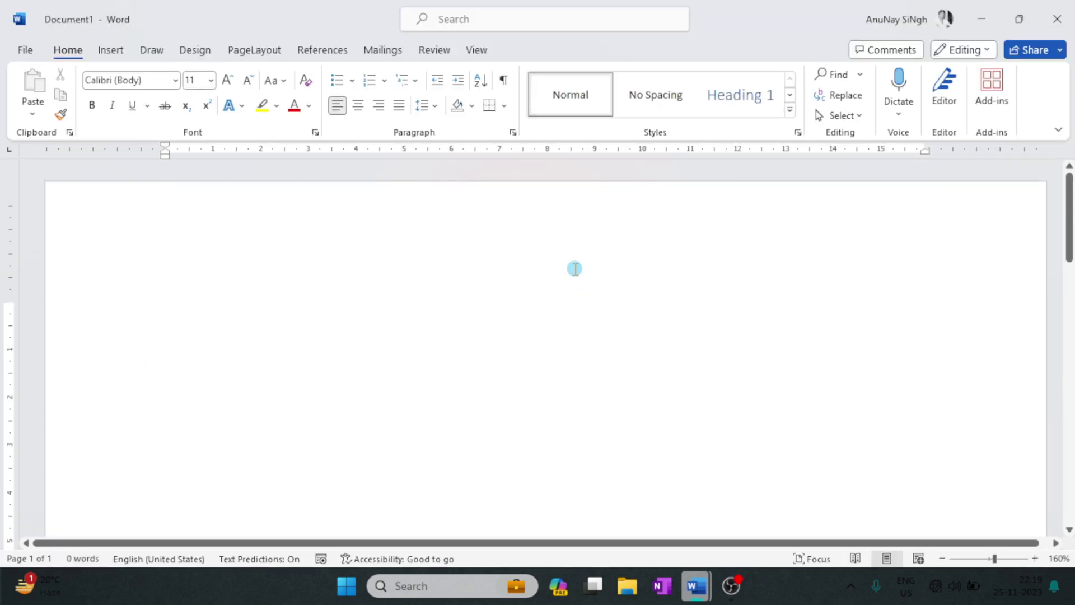
click(24, 51)
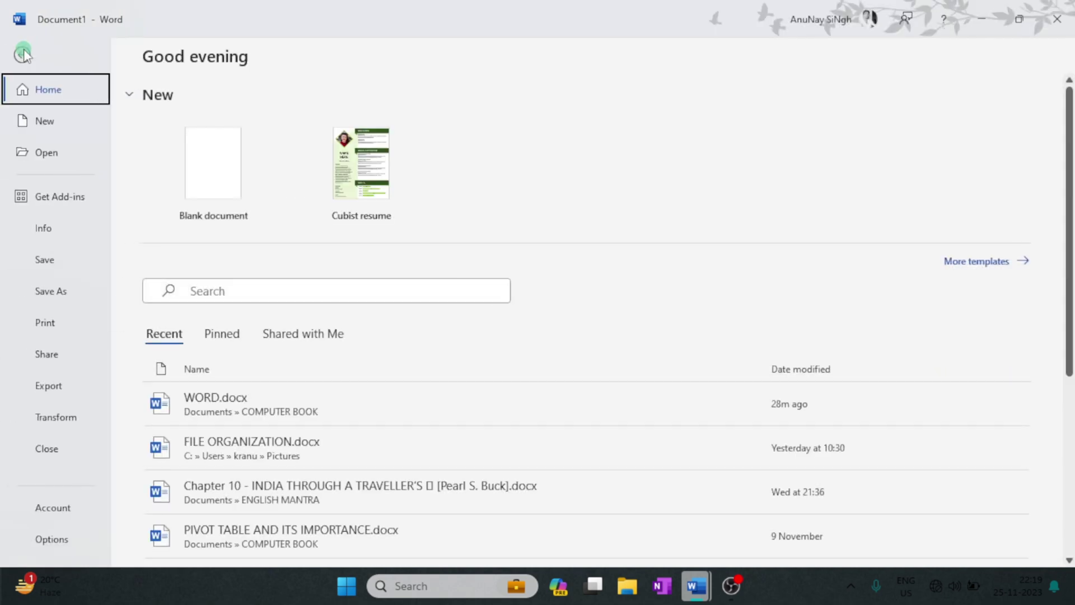
click(59, 291)
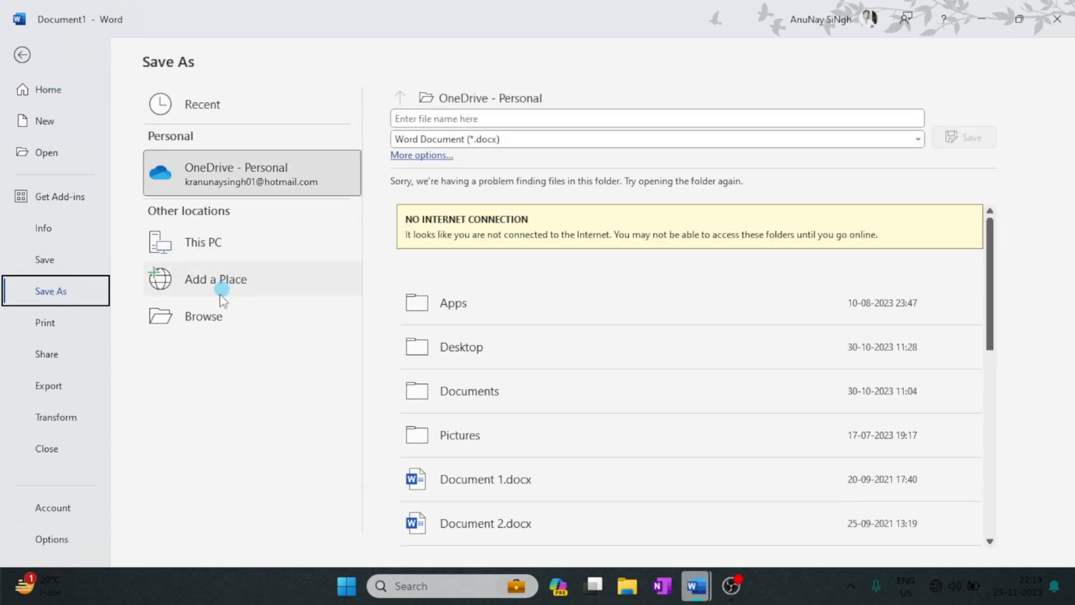
click(214, 321)
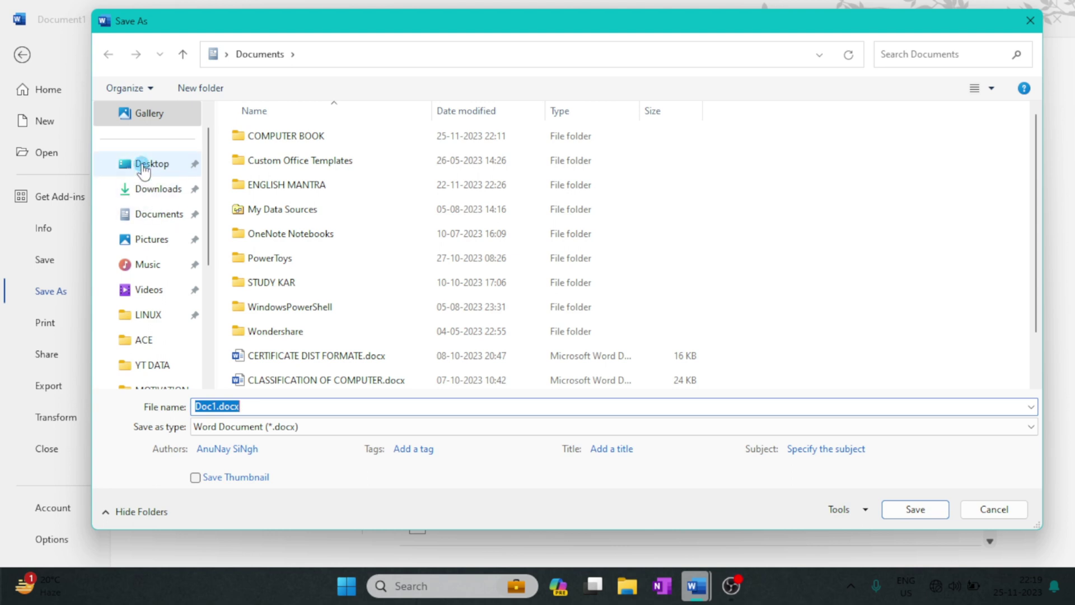
click(146, 189)
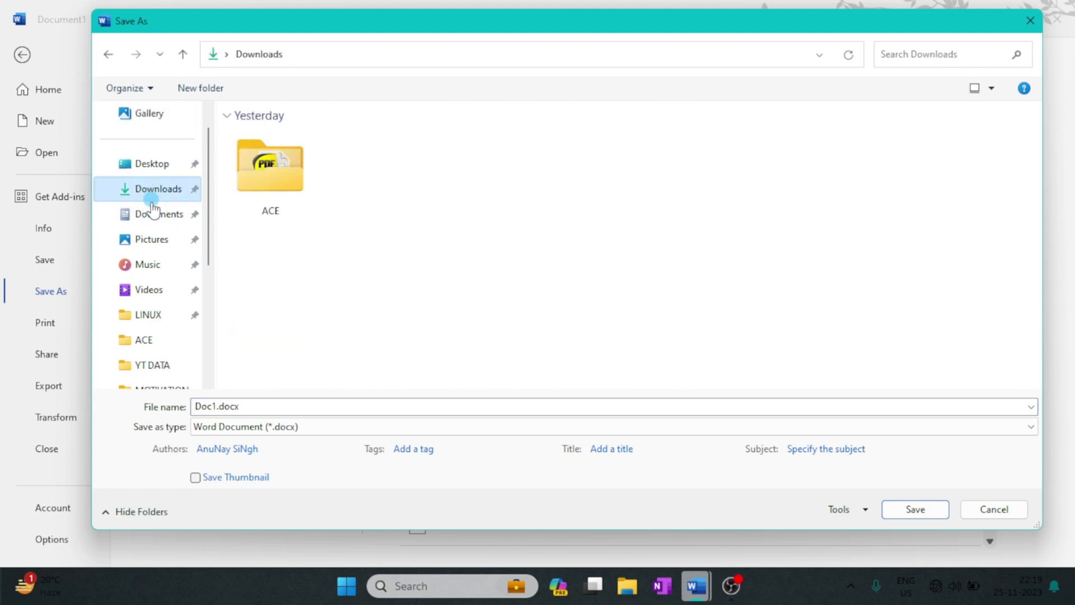
click(151, 215)
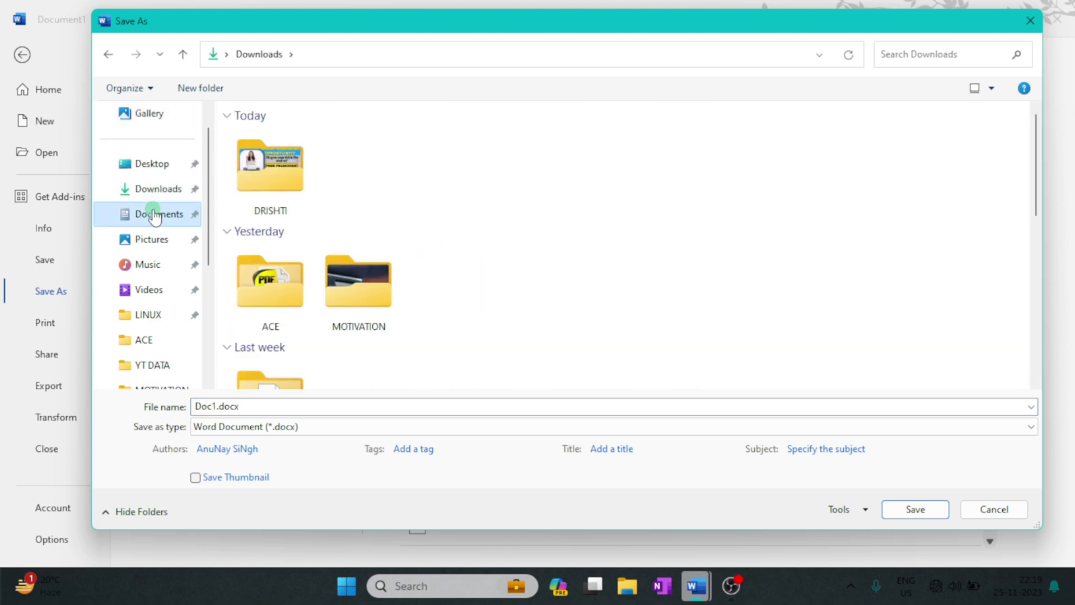
click(150, 168)
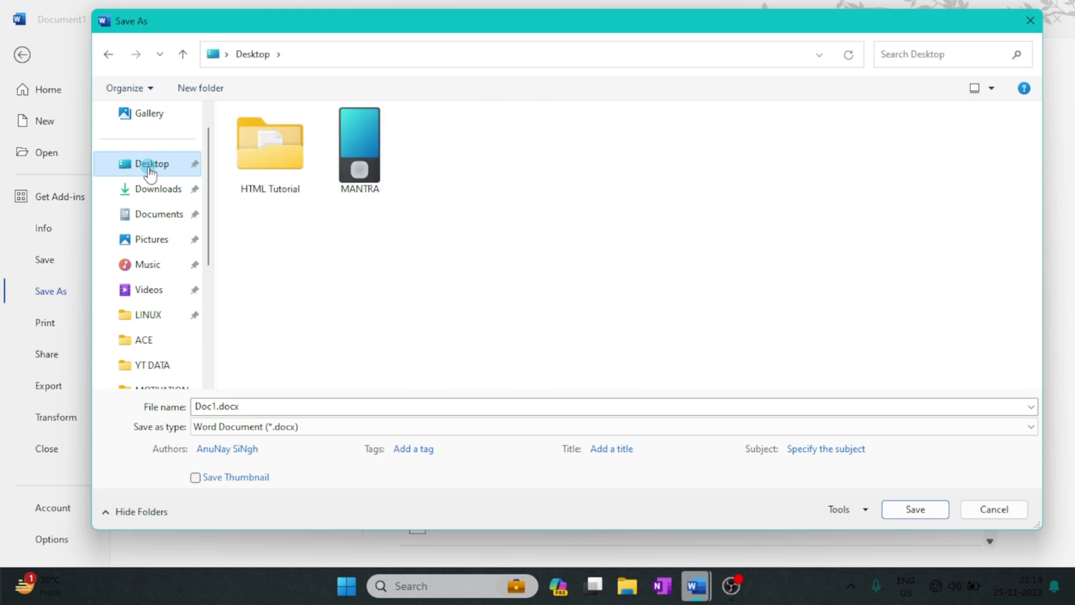
click(273, 406)
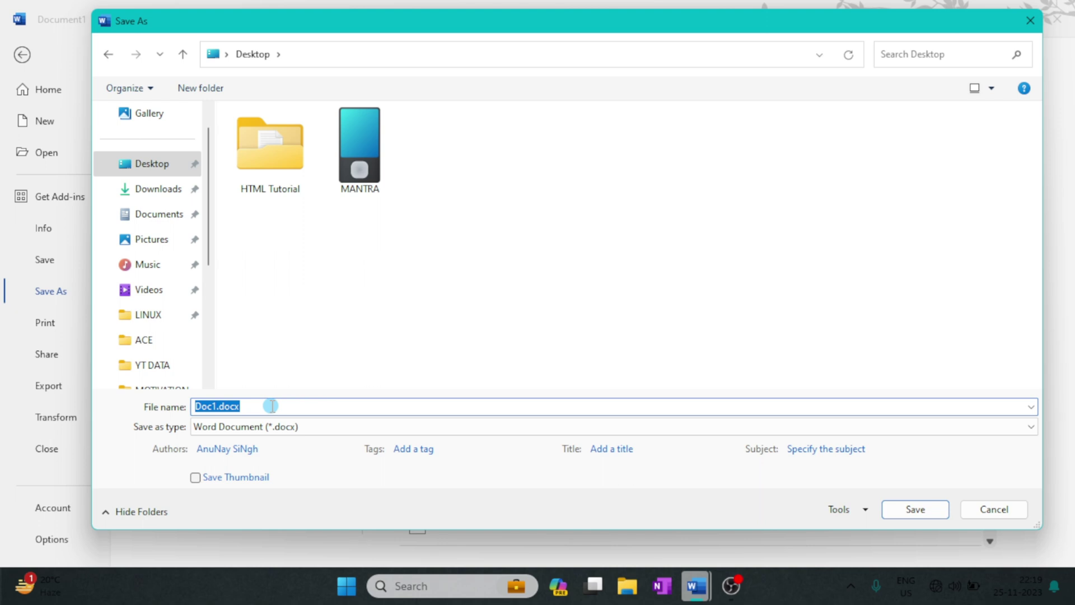
text(MS WORD GETTING STARTED)
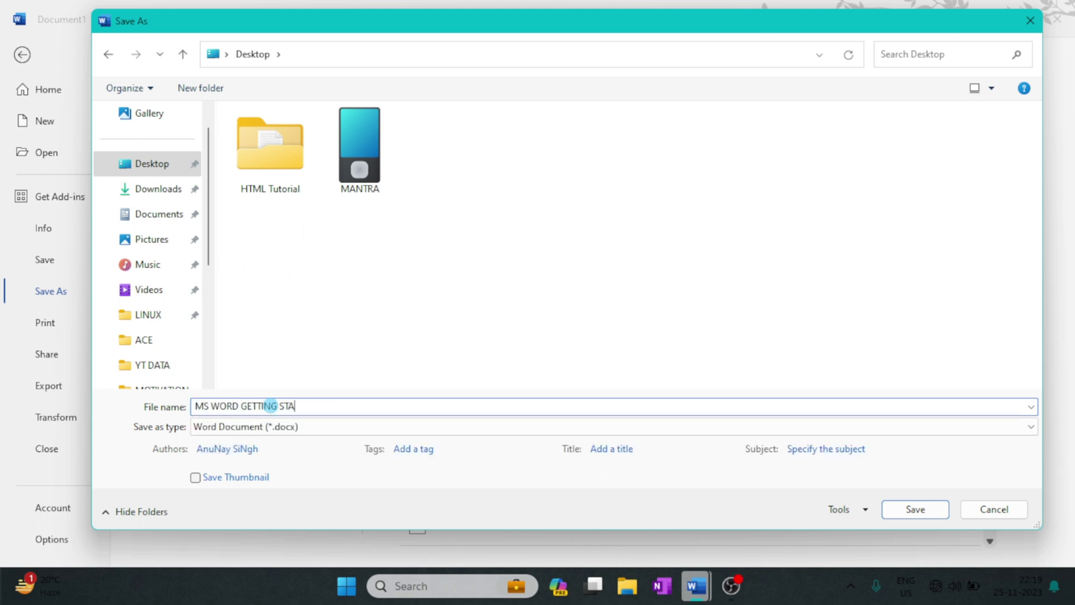
click(916, 510)
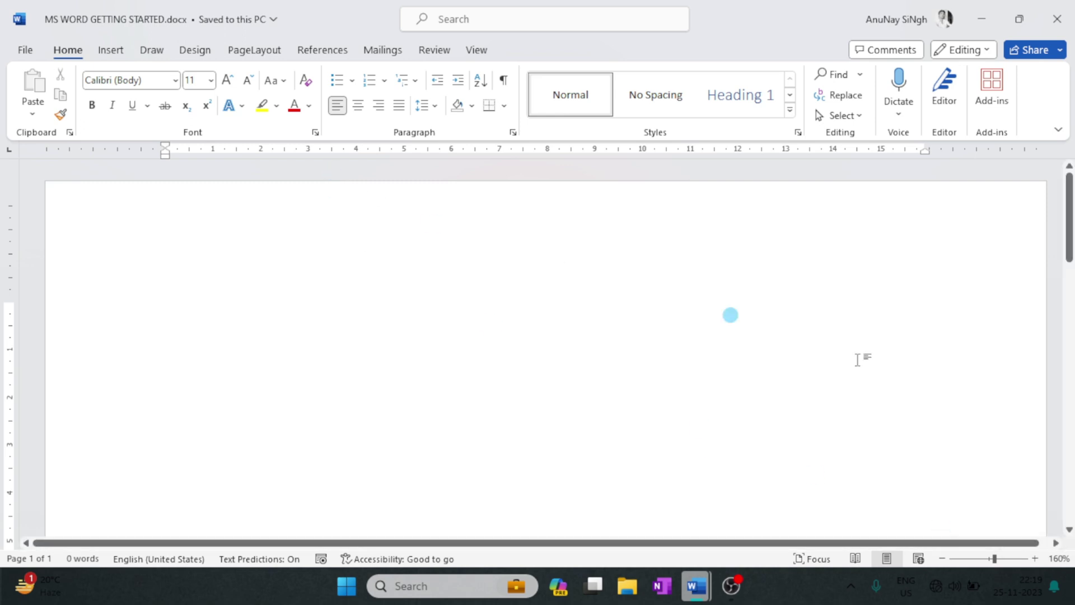
Step: Switch to File Explorer, select MS WORD GETTING STARTED.docx in the Desktop folder and display the folder's files as large icons
key(super+e)
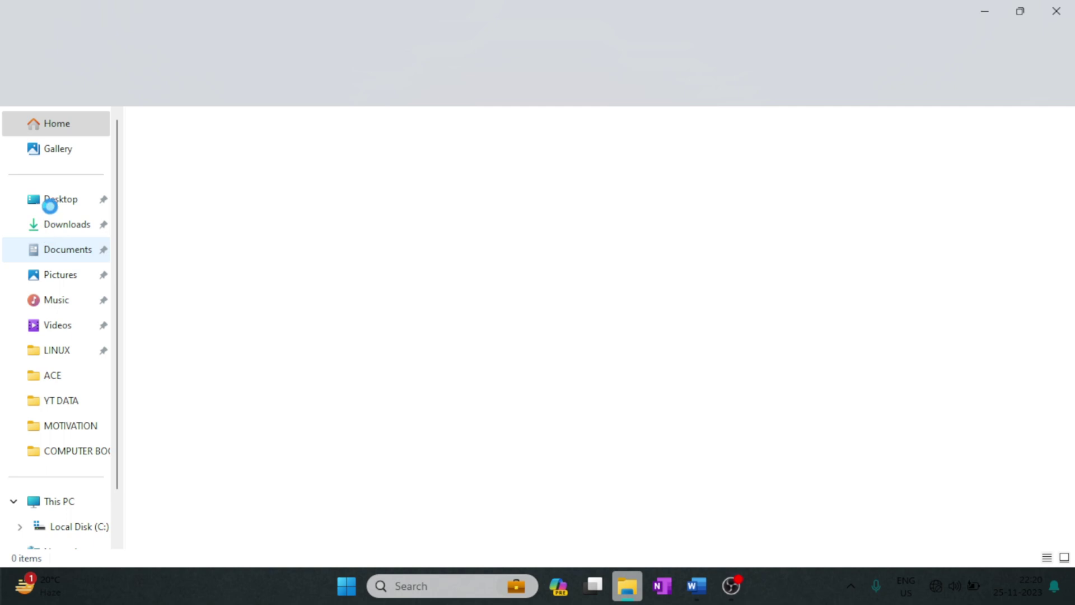
click(50, 203)
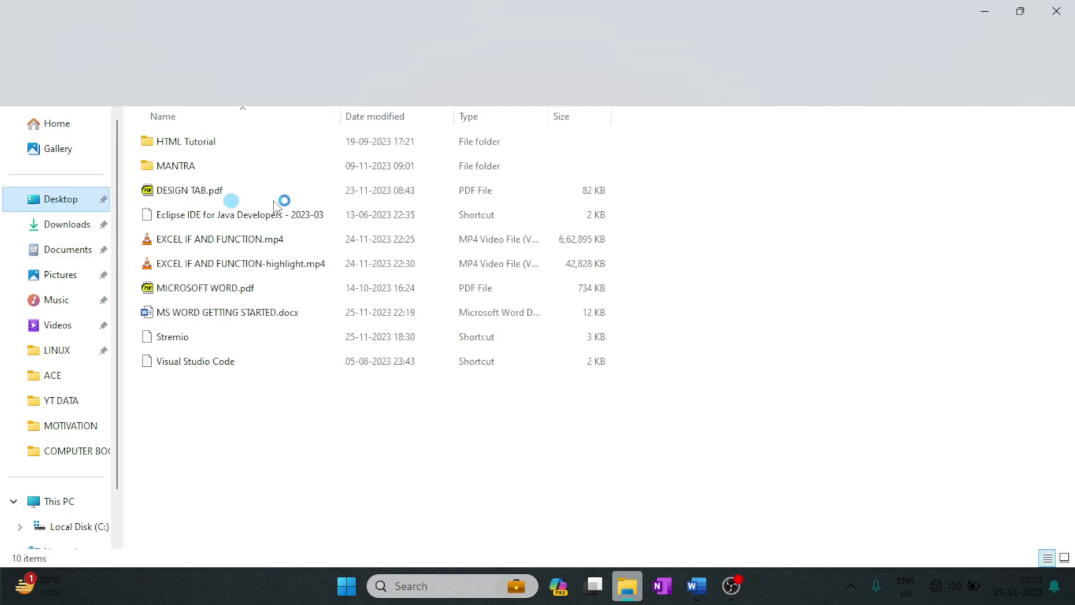
click(214, 314)
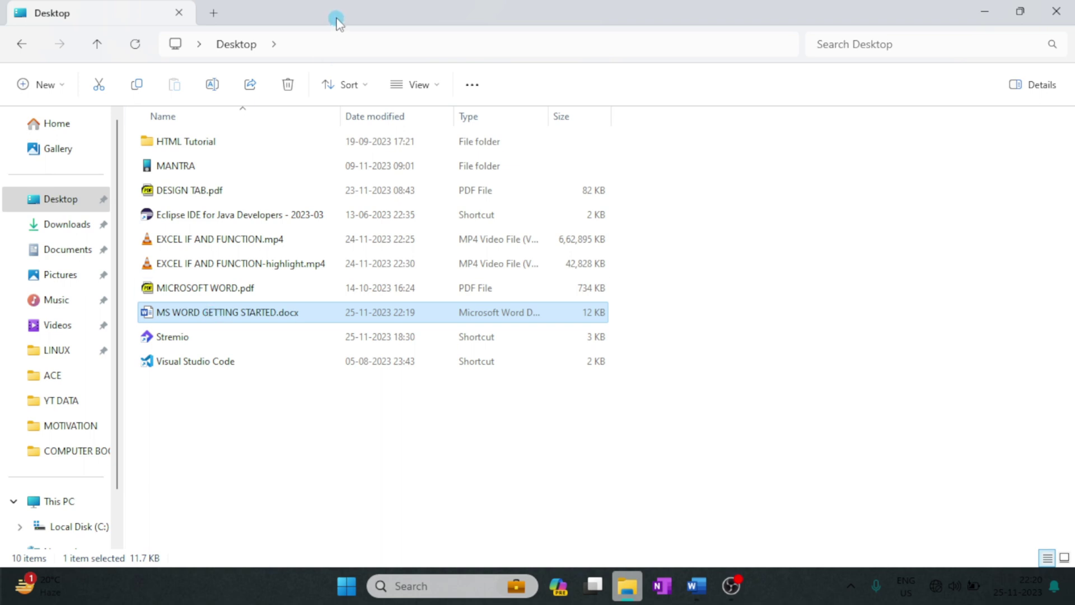
click(415, 84)
click(436, 153)
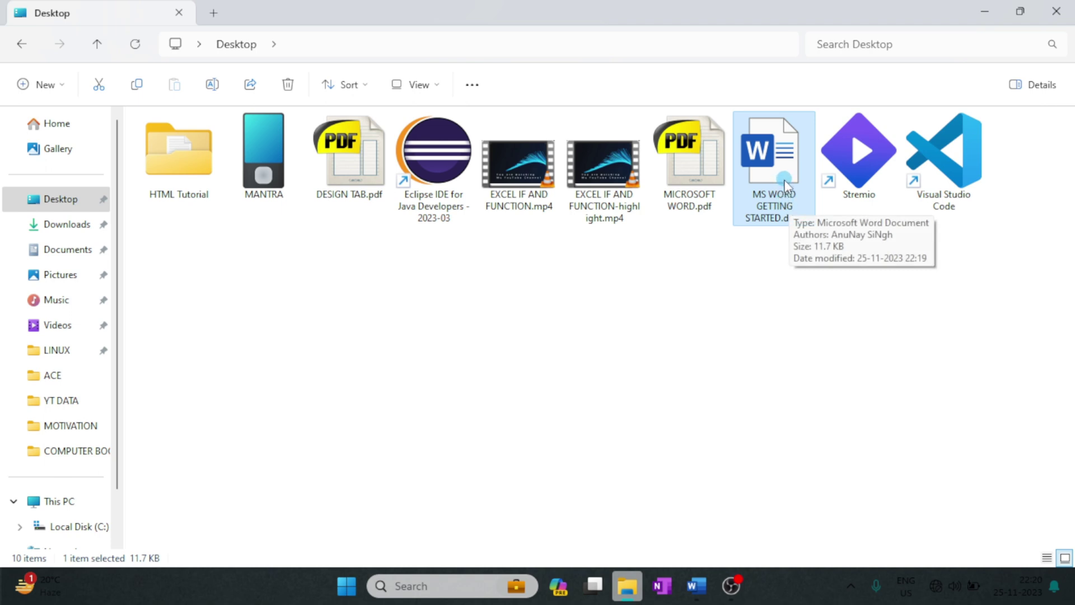
Step: Switch to the WORD.docx notes in Word and review the question on creating a PDF
key(alt+Tab)
key(alt+Tab)
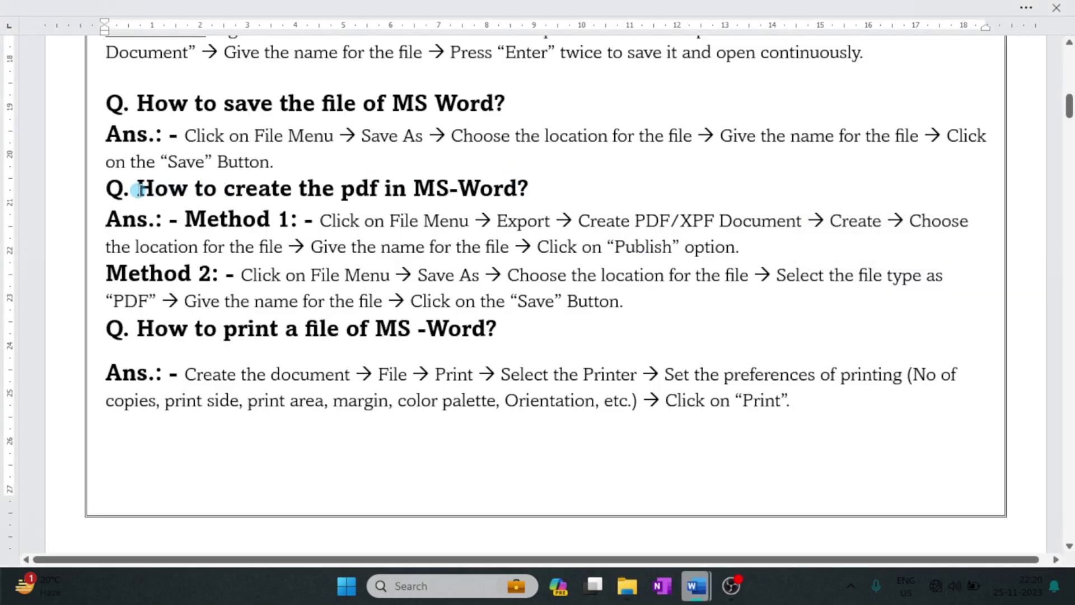
drag(138, 187, 528, 191)
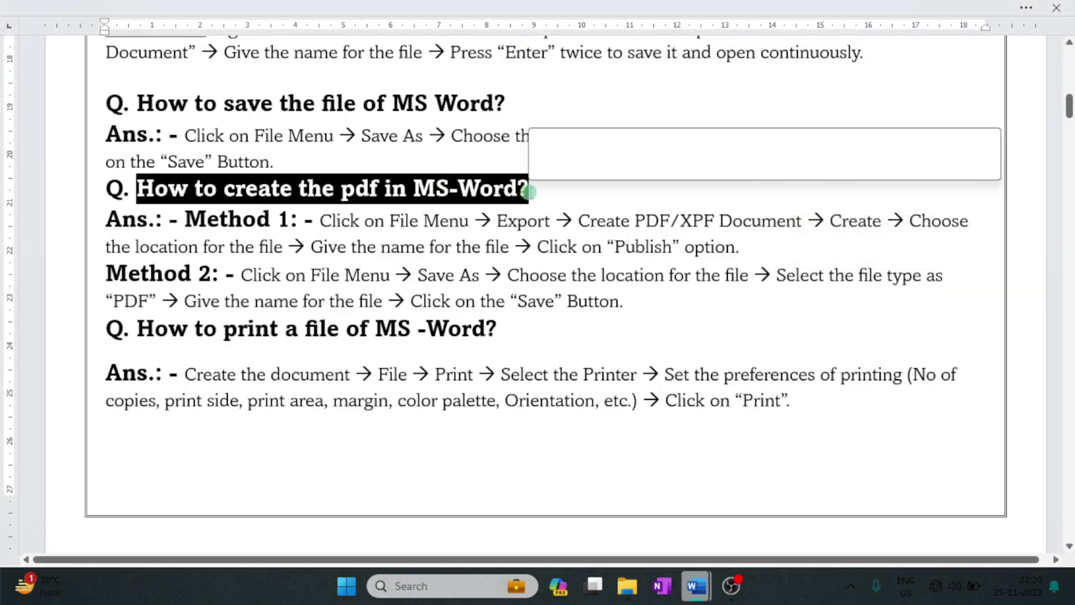
click(528, 192)
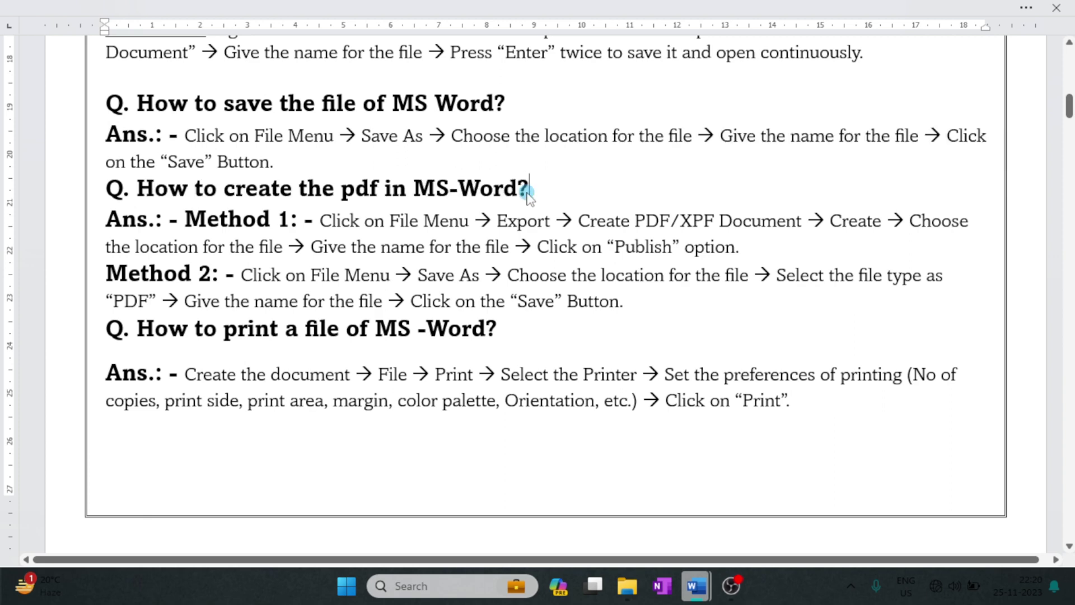
Step: Return to the MS WORD GETTING STARTED document and export it to the Desktop as MS WORD GETTING STARTED.pdf
key(alt+Tab)
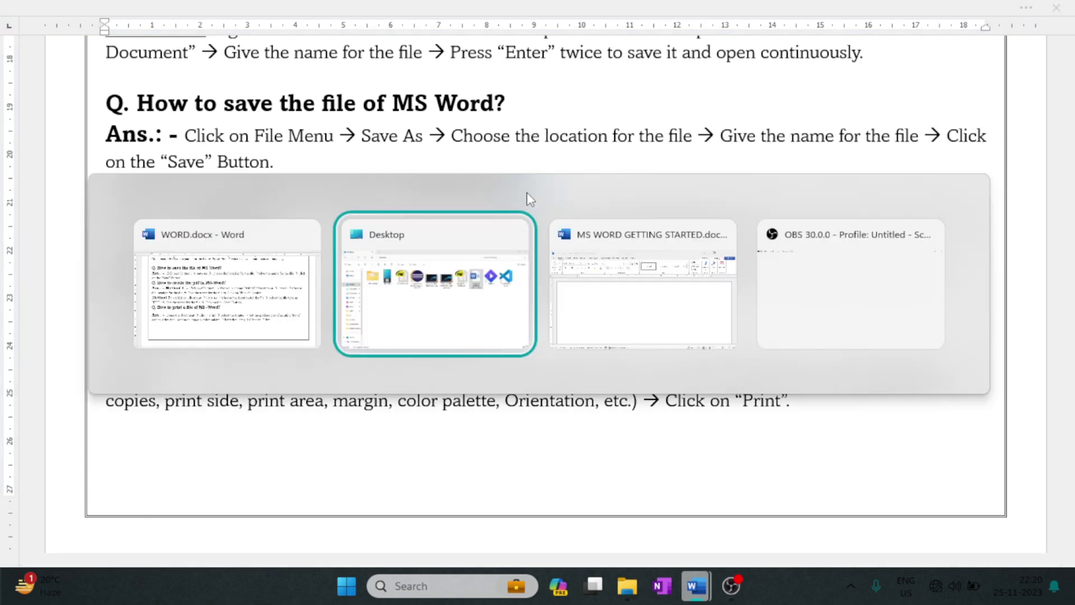
key(alt+Tab)
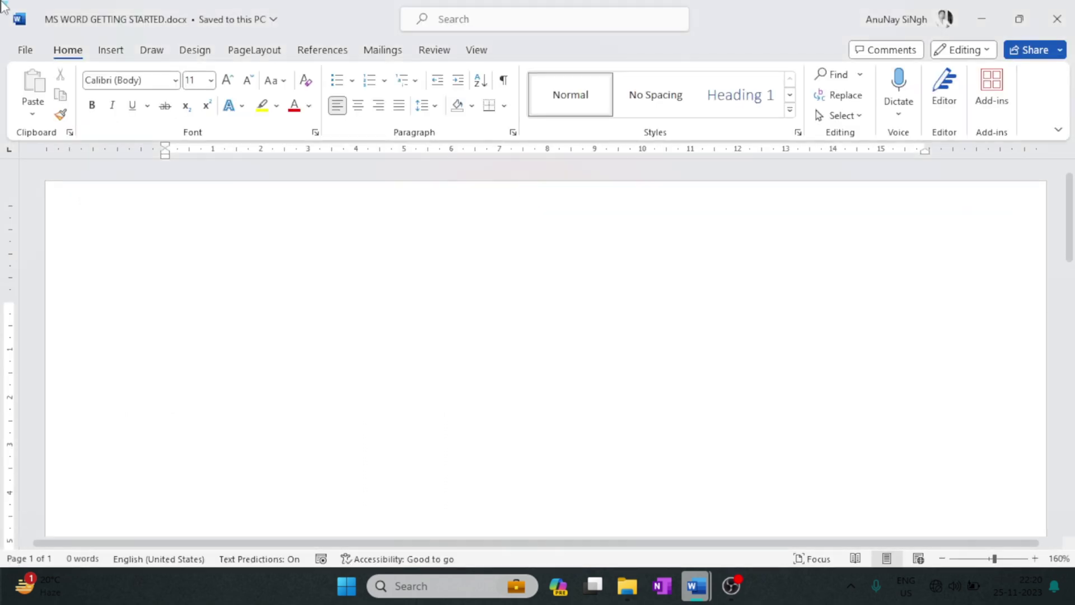
click(25, 49)
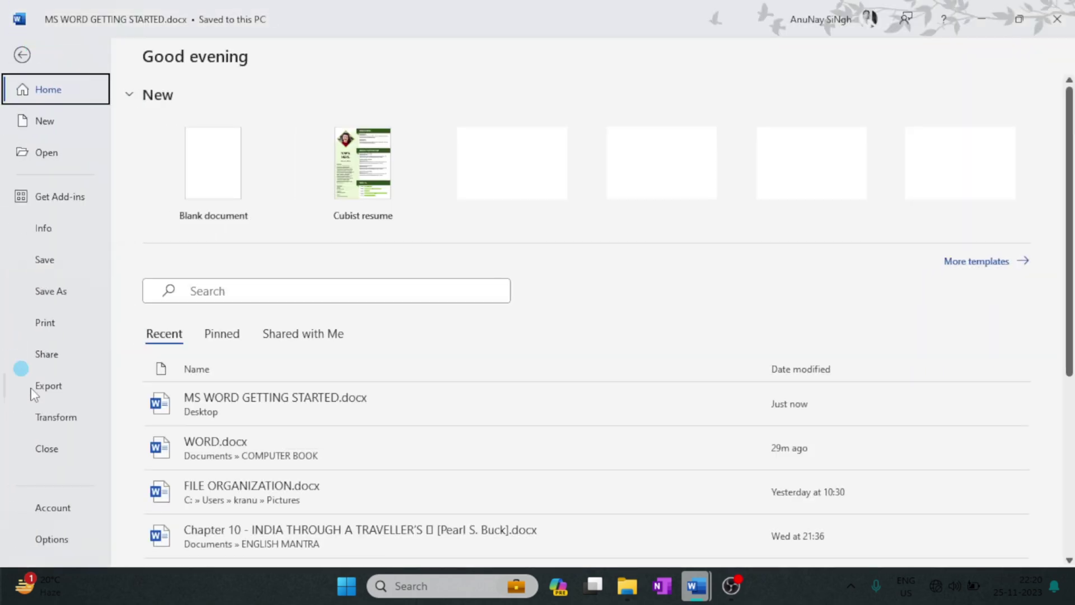
click(53, 386)
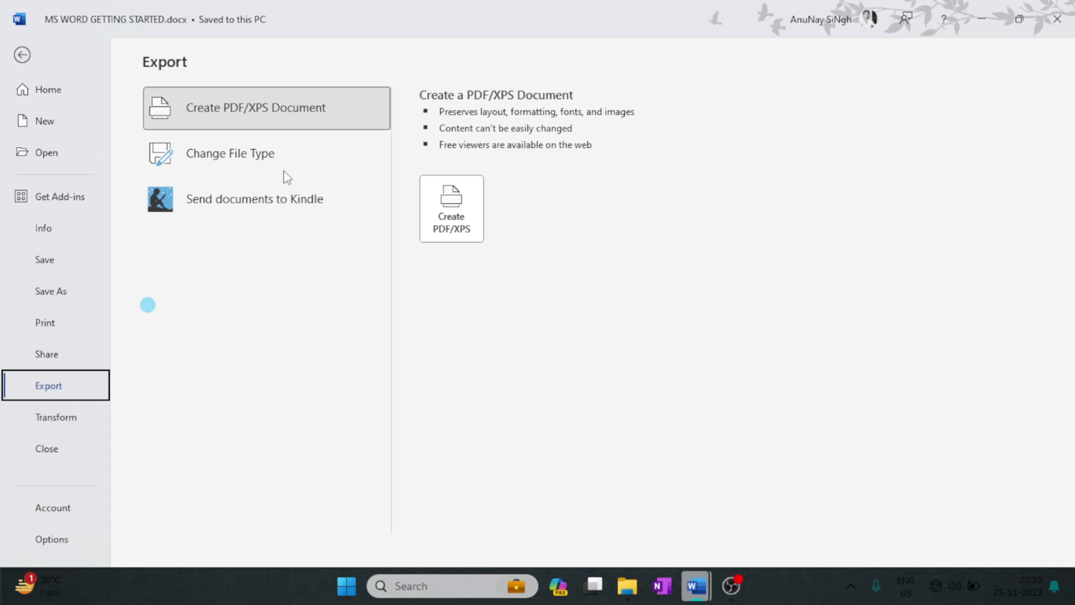
click(454, 212)
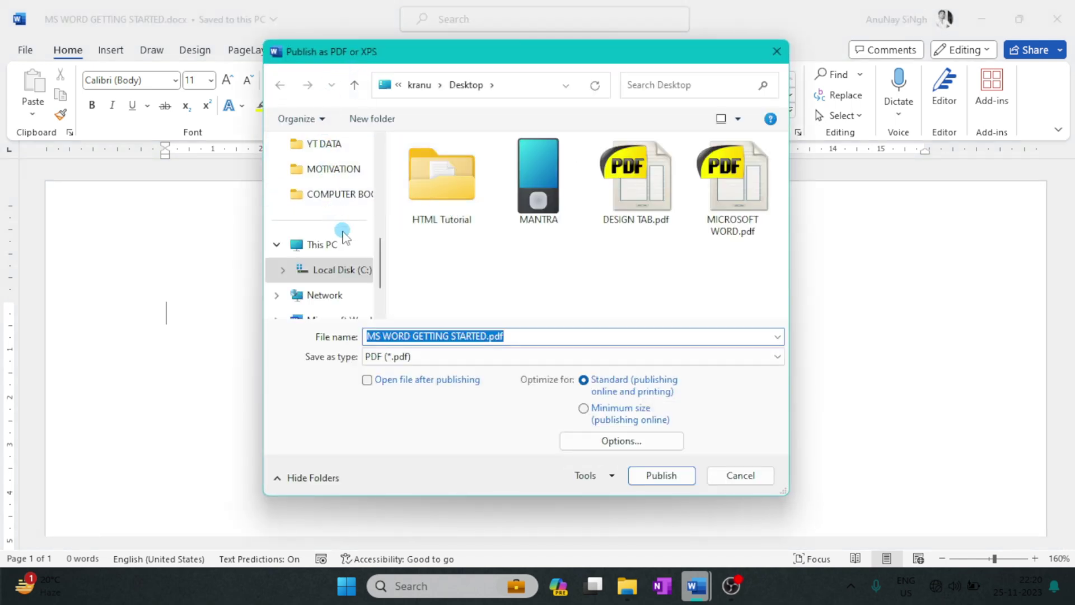
click(507, 334)
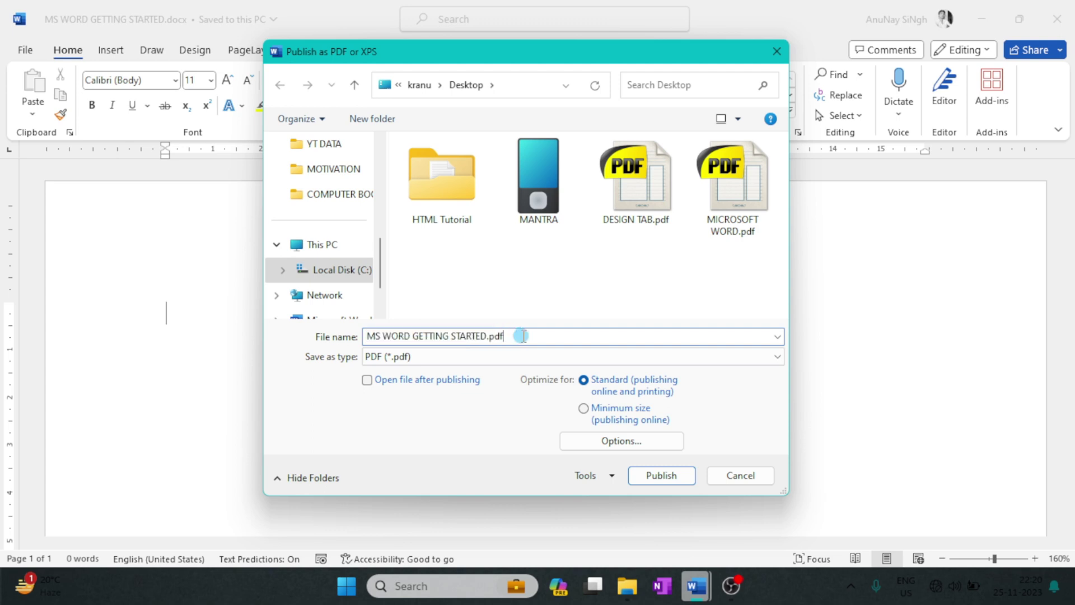
drag(521, 336, 383, 336)
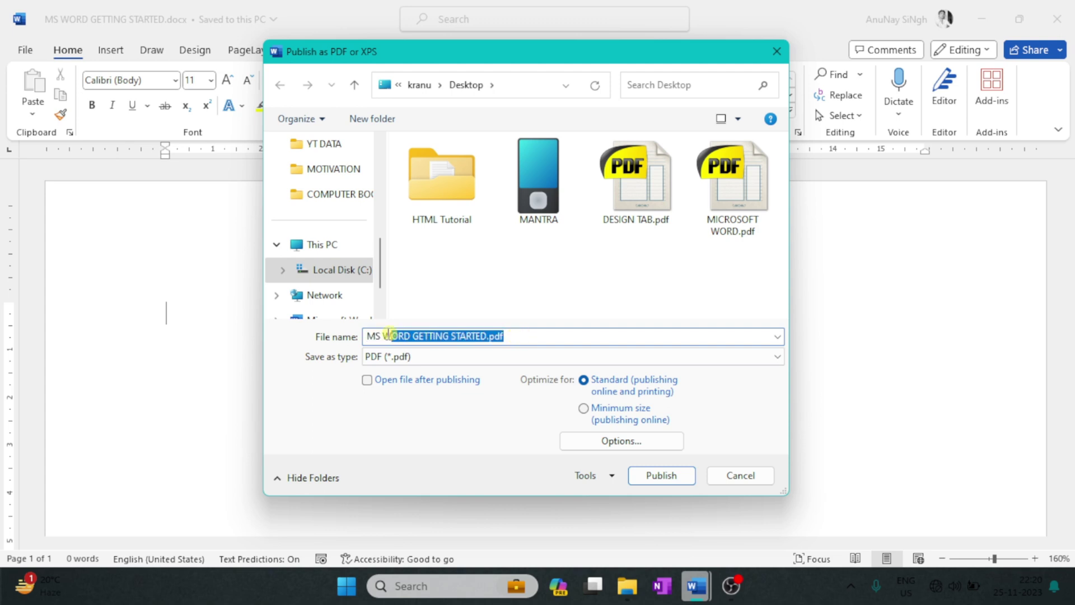
click(672, 475)
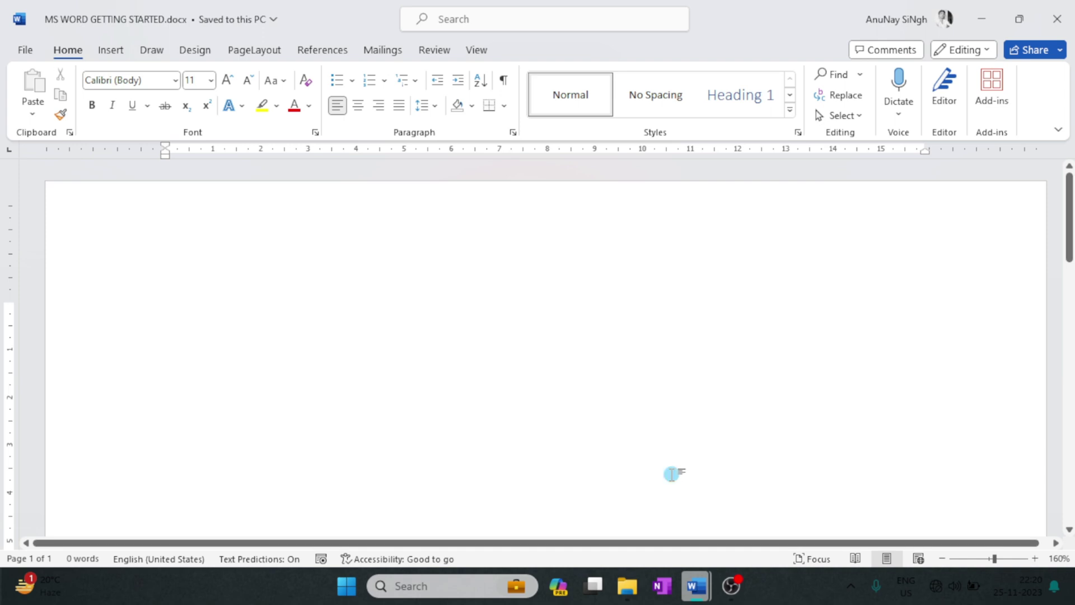
Step: Switch to File Explorer and check the exported MS WORD GETTING STARTED.pdf in the Desktop folder
key(alt+Tab)
key(alt+Tab)
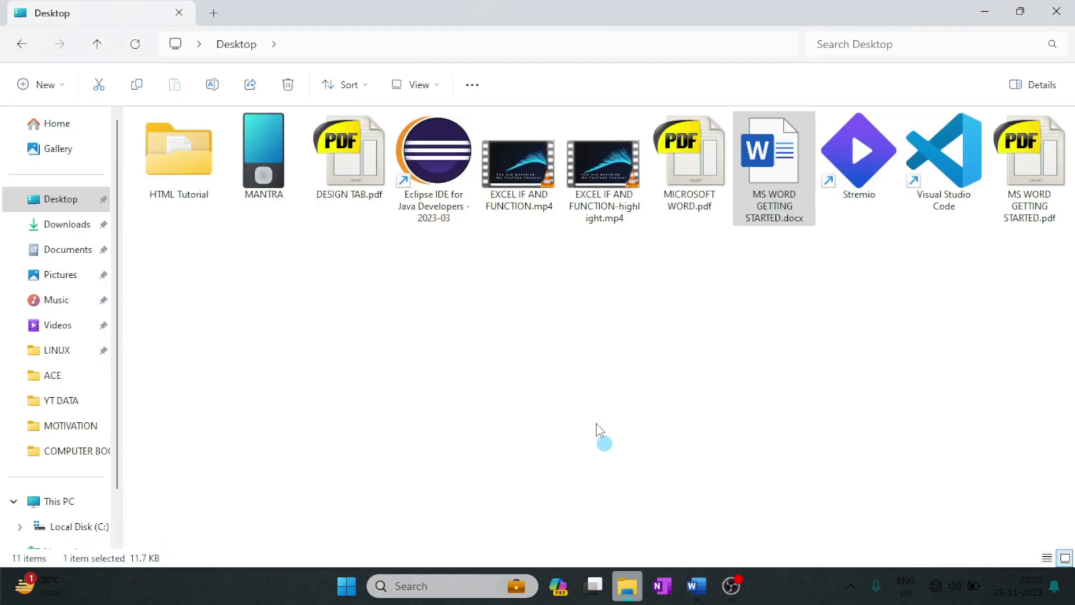
click(734, 372)
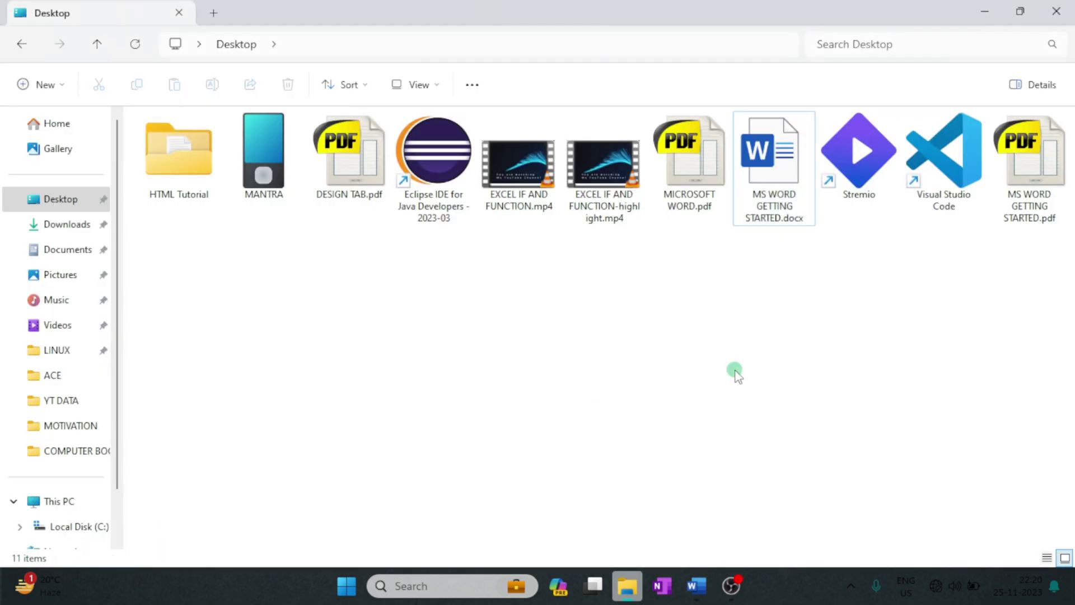
click(1028, 209)
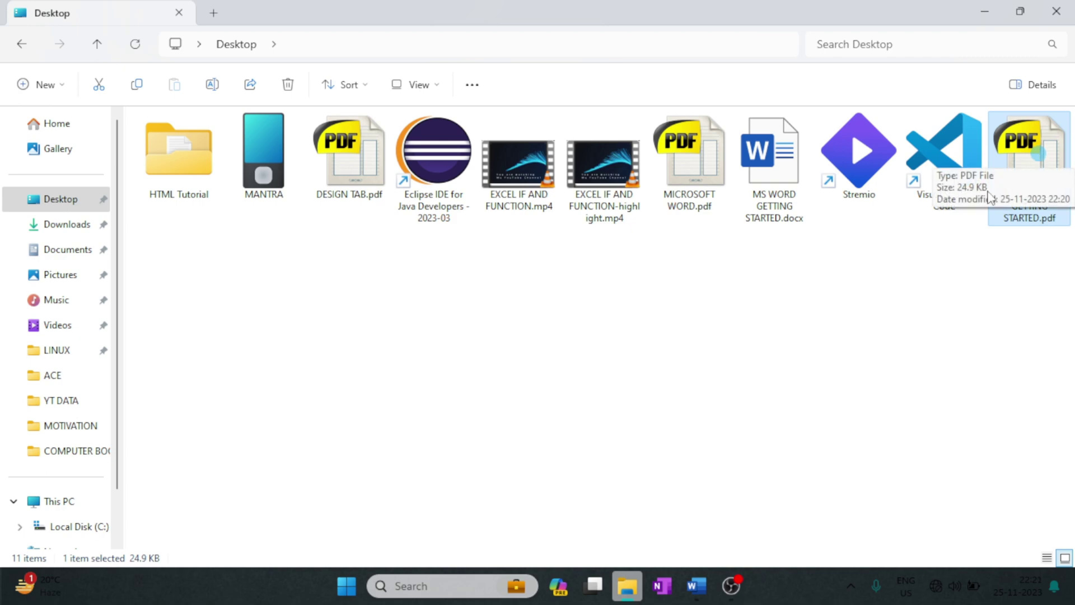
Step: Switch to the WORD.docx notes in Word, review the question on printing a file and bring up the document's print settings
mouse_move(695, 578)
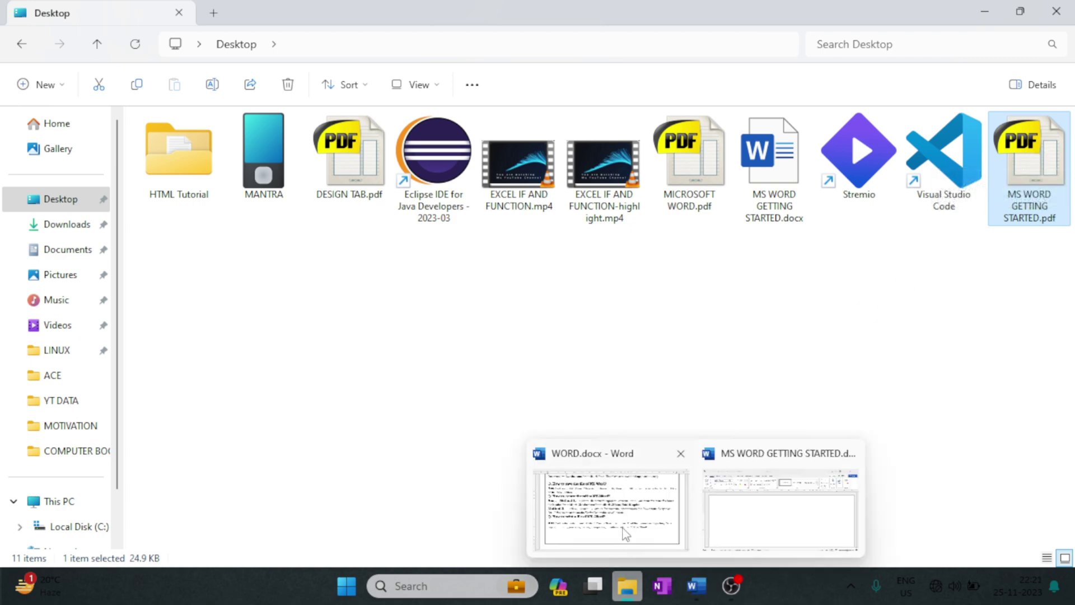
click(606, 509)
scroll(530, 360, down, 5)
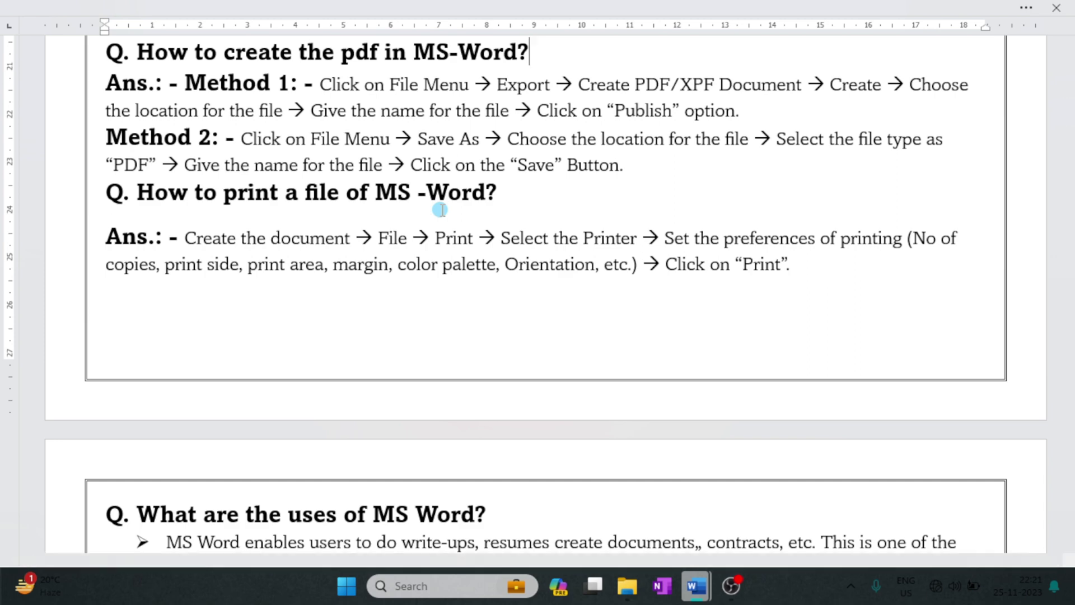
key(ctrl+p)
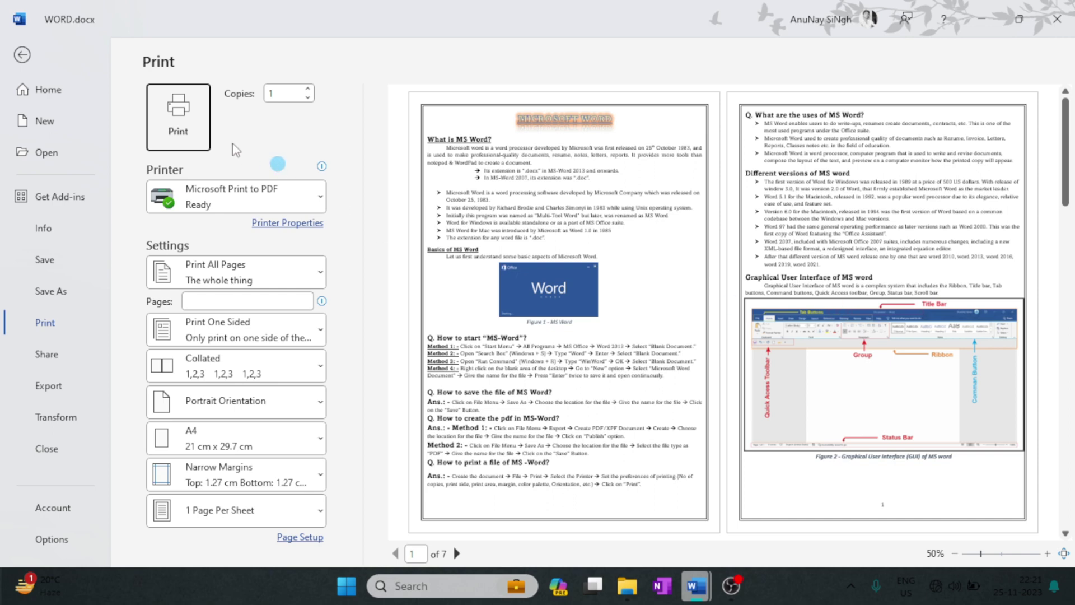
click(178, 119)
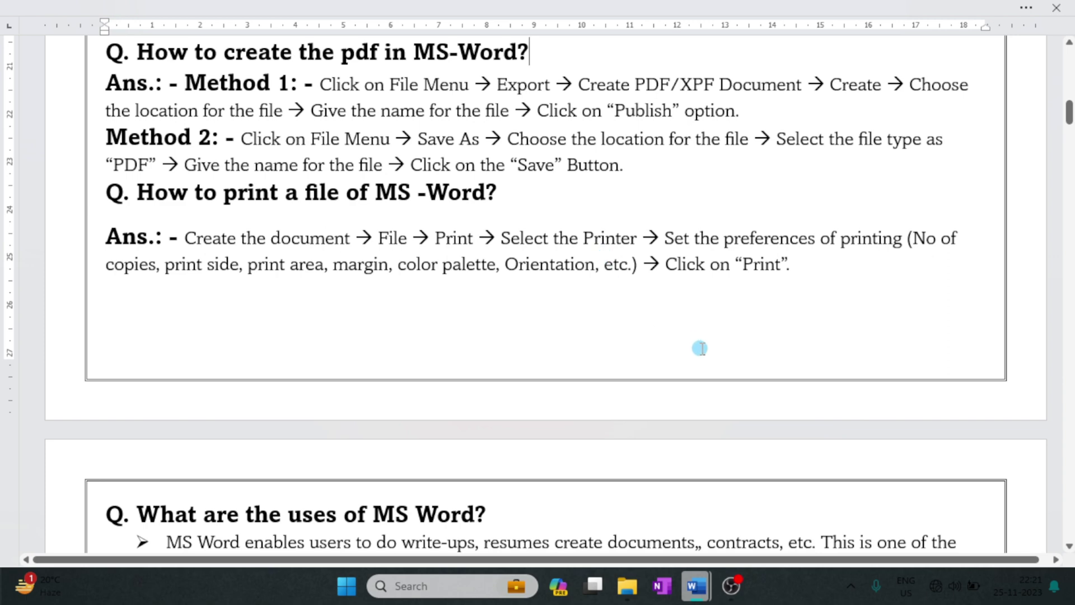
Step: Read the notes on the uses of MS Word, selecting phrases of the first bullet point to point them out
scroll(700, 348, down, 5)
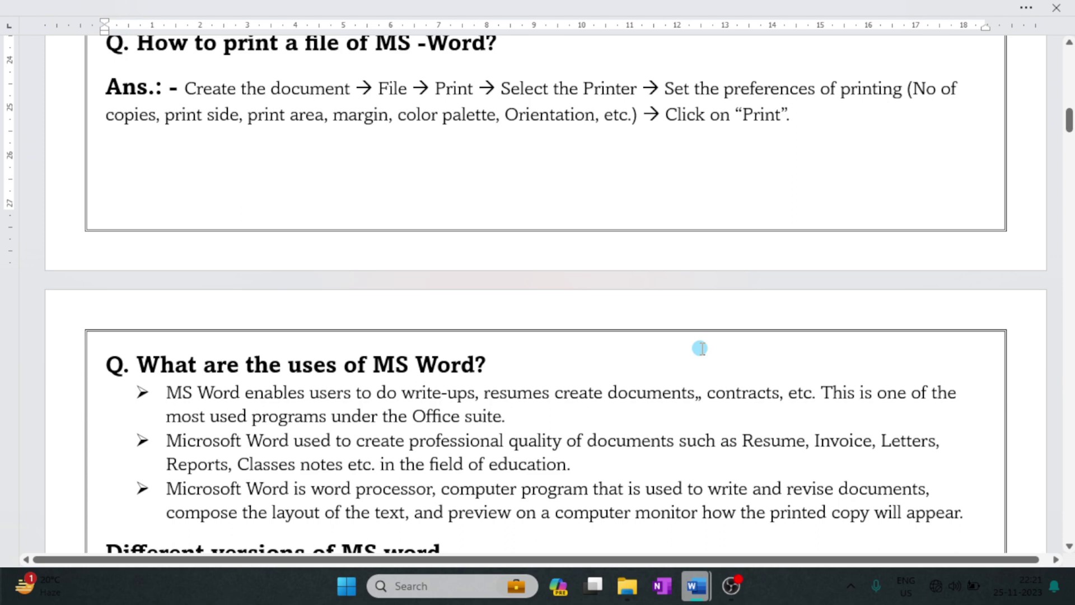
scroll(700, 349, down, 7)
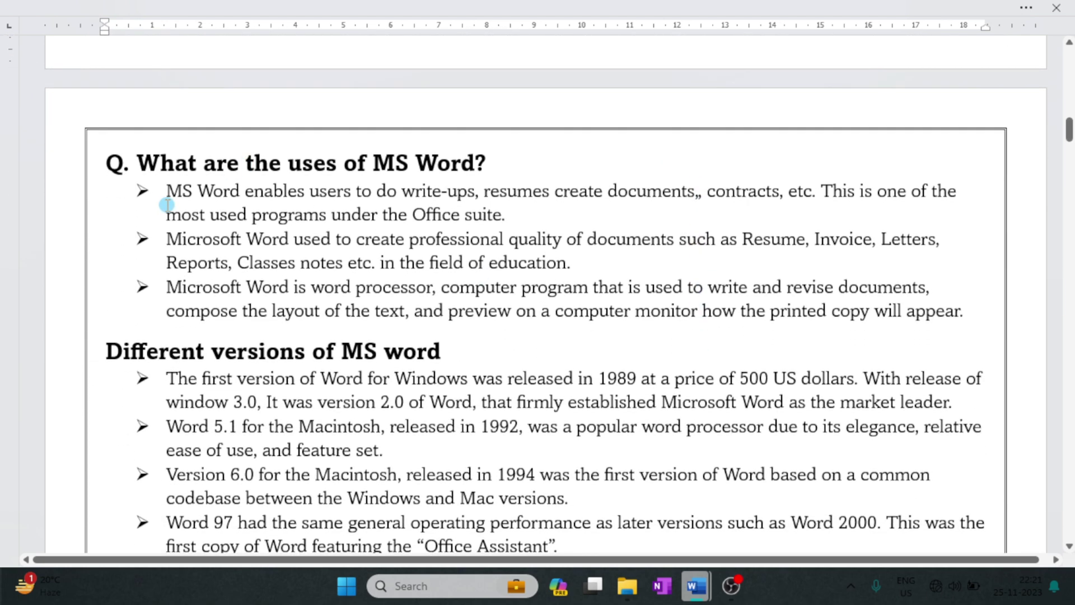
click(172, 191)
drag(204, 183, 565, 193)
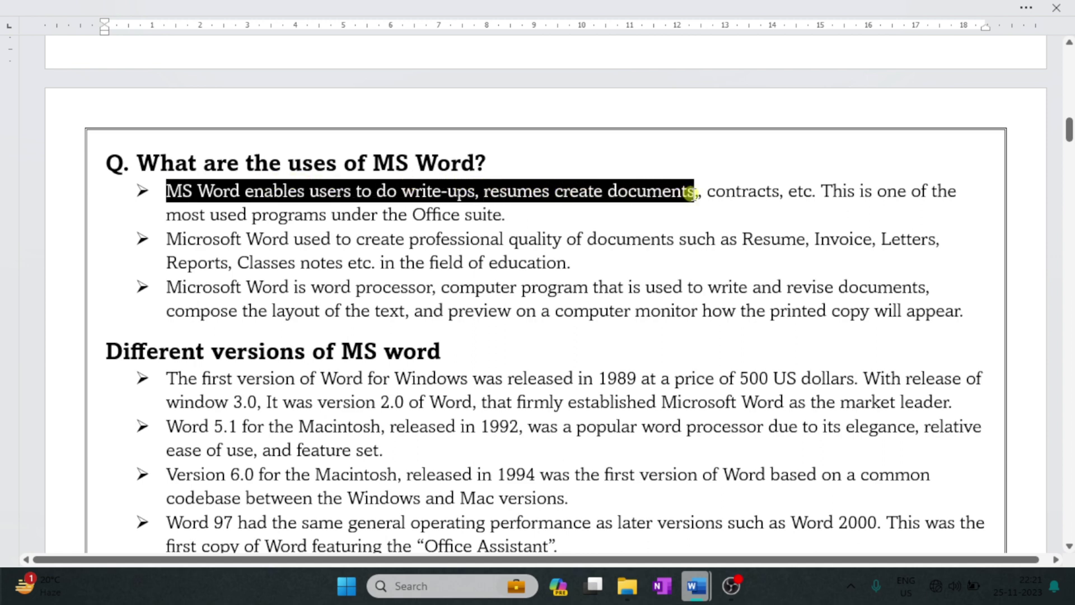
drag(690, 192, 788, 194)
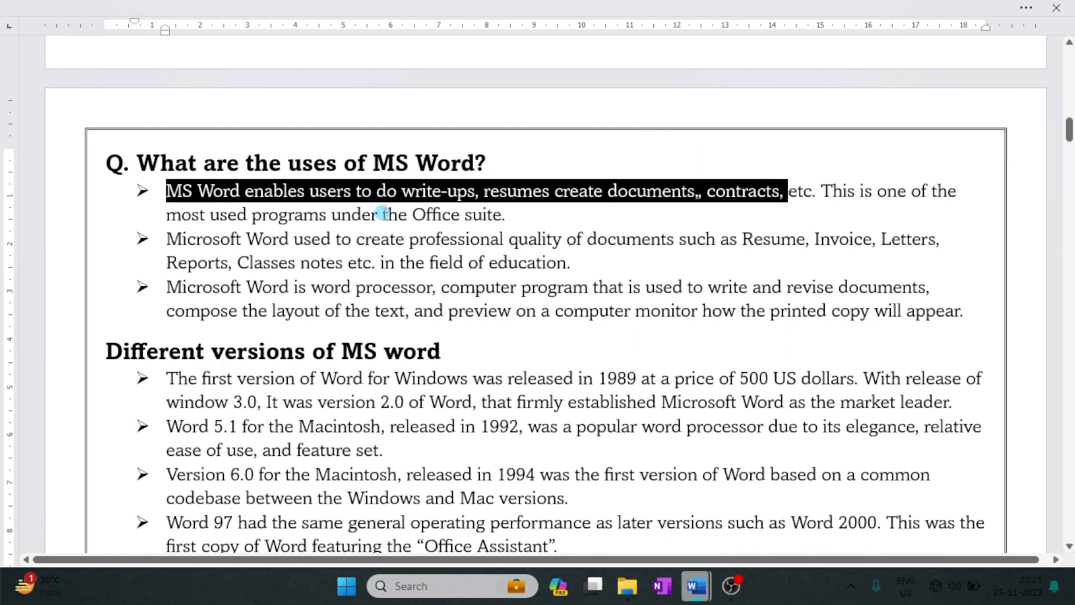
click(382, 214)
drag(506, 214, 255, 219)
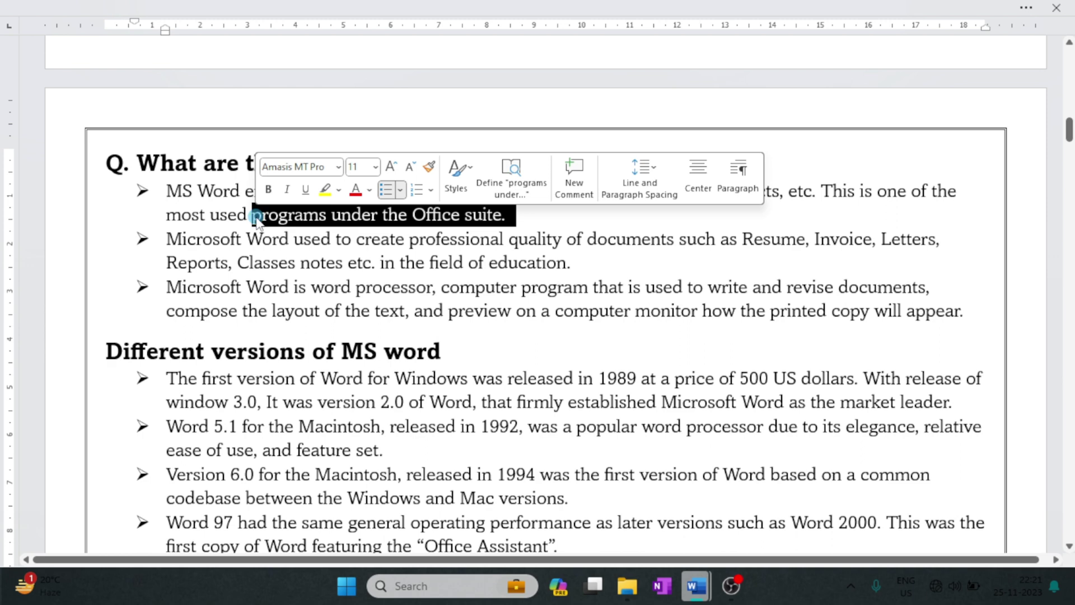
click(456, 269)
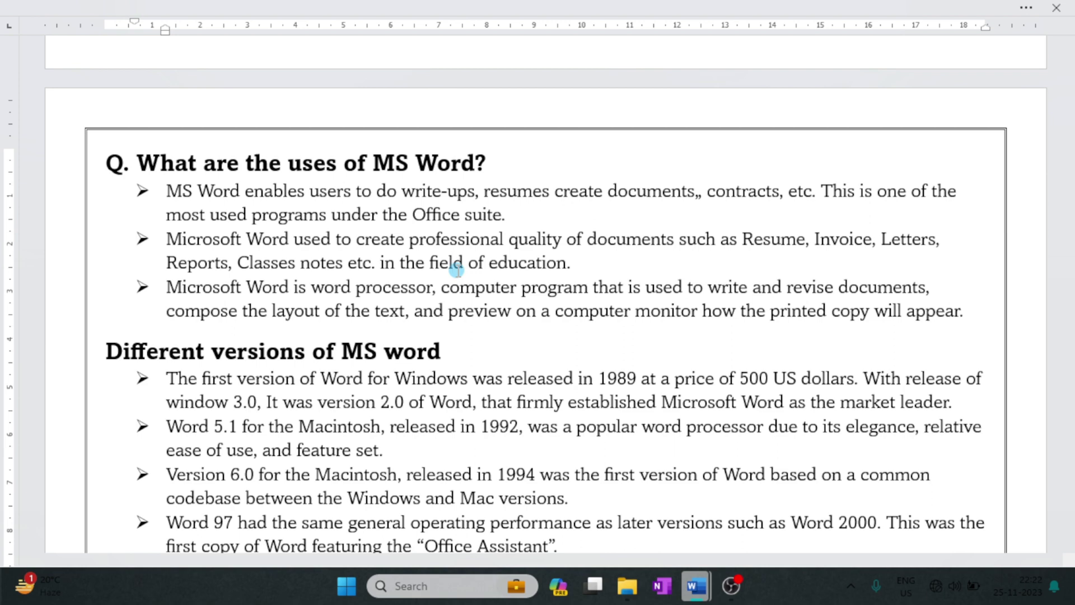
Step: Review the notes under Different versions of MS word, selecting the section's text to point it out and clearing the selection
scroll(456, 270, down, 3)
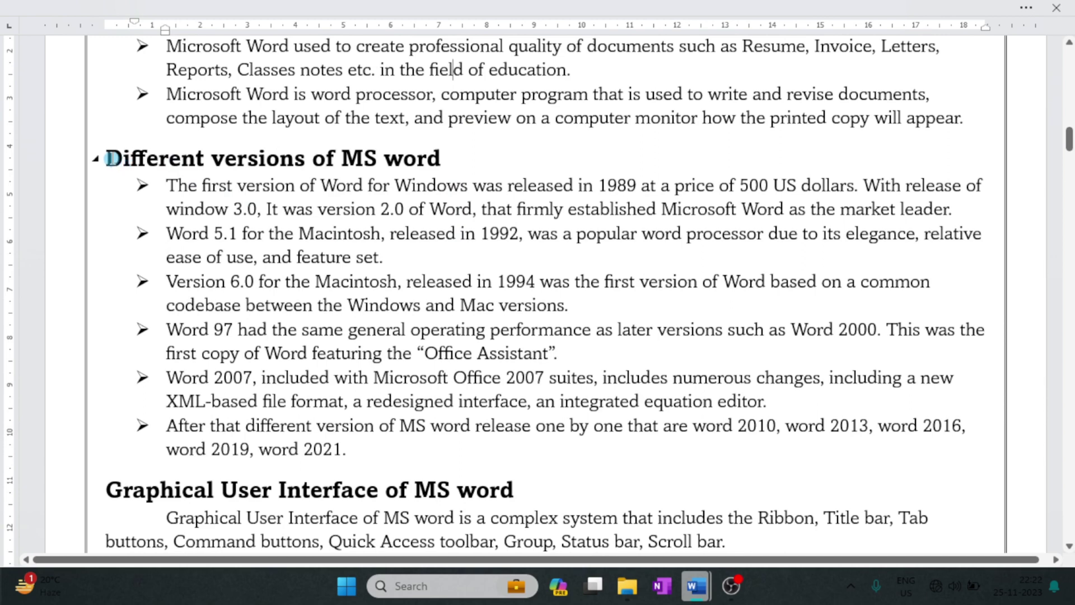
drag(104, 158, 395, 460)
click(330, 417)
scroll(583, 373, down, 1)
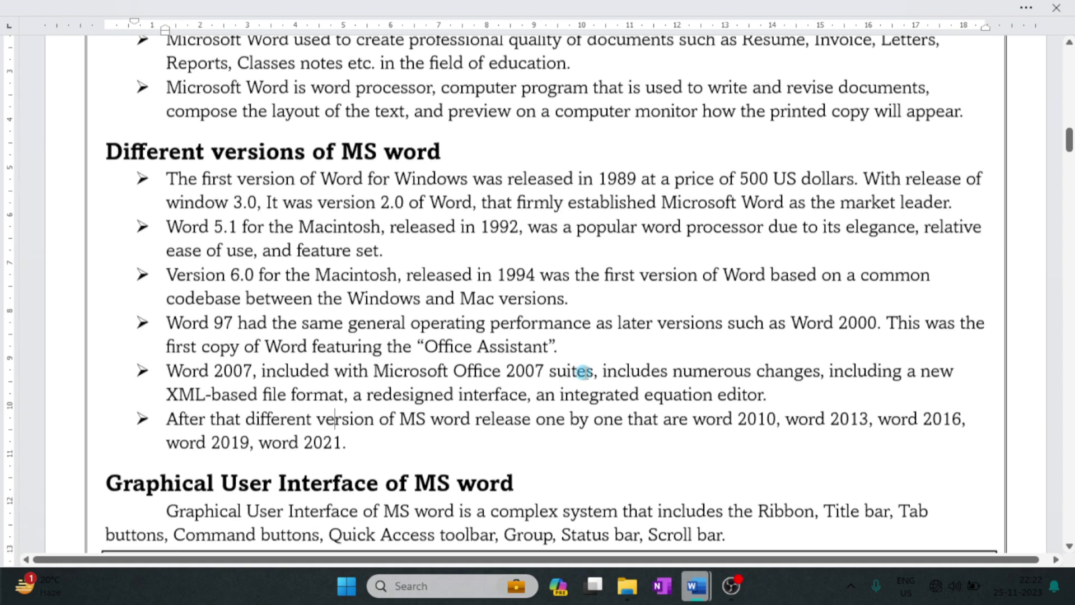
scroll(583, 372, up, 1)
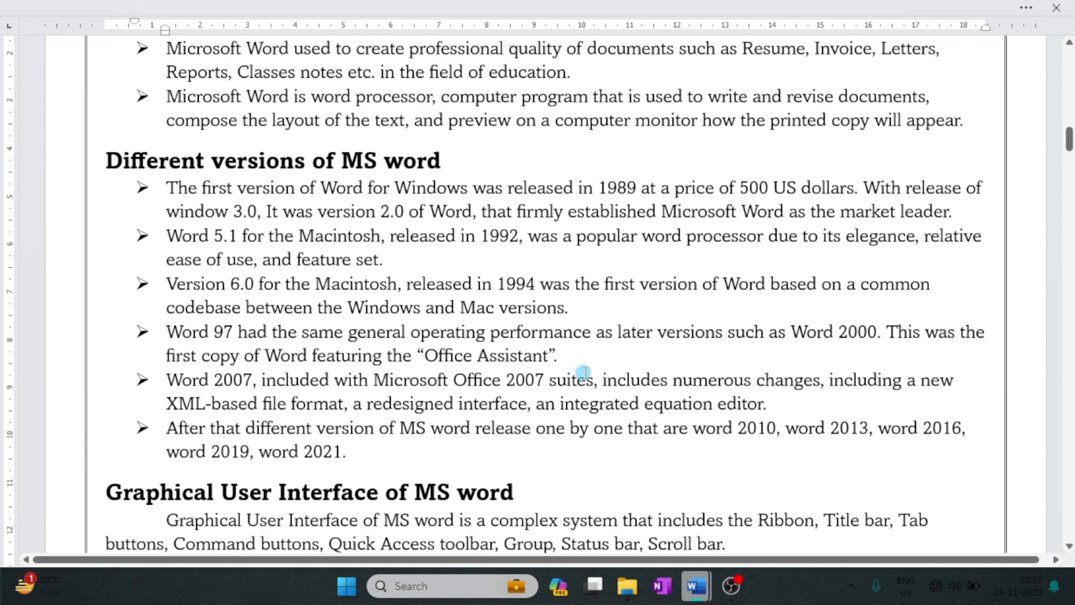
scroll(583, 372, up, 1)
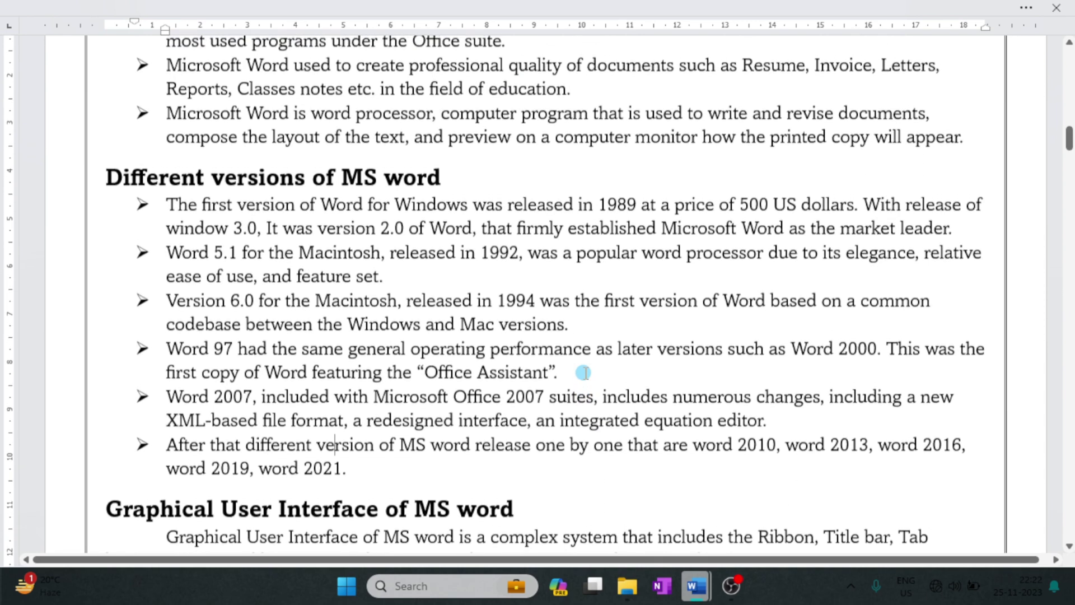
scroll(584, 372, up, 1)
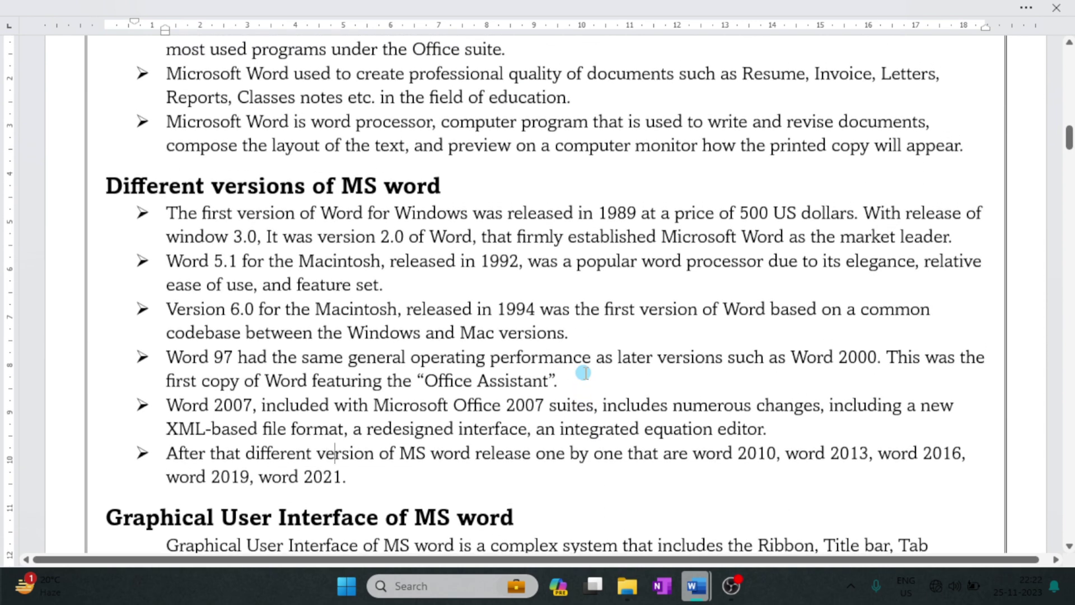